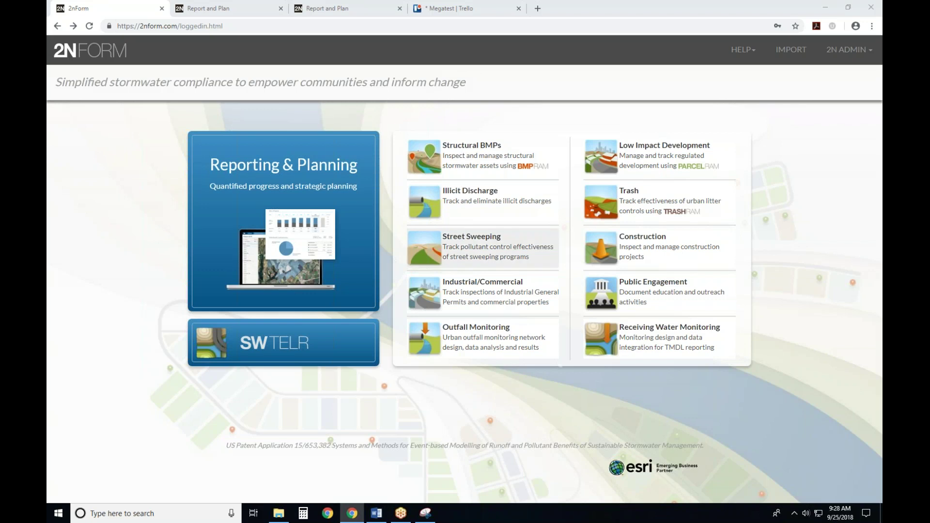
Open Reporting & Planning and sort the urban trash inputs by Urban Drainage
{"action": "left_click", "coordinate": [250, 240]}
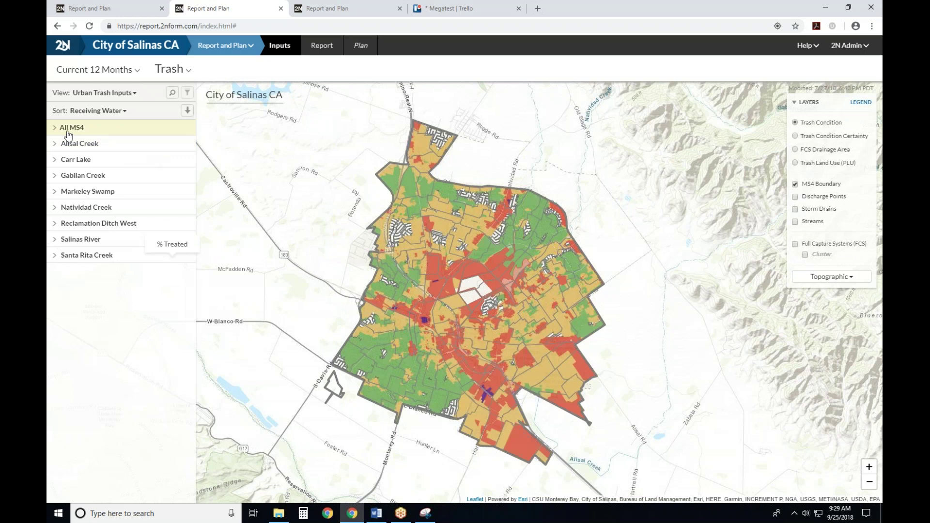
{"action": "left_click", "coordinate": [87, 117]}
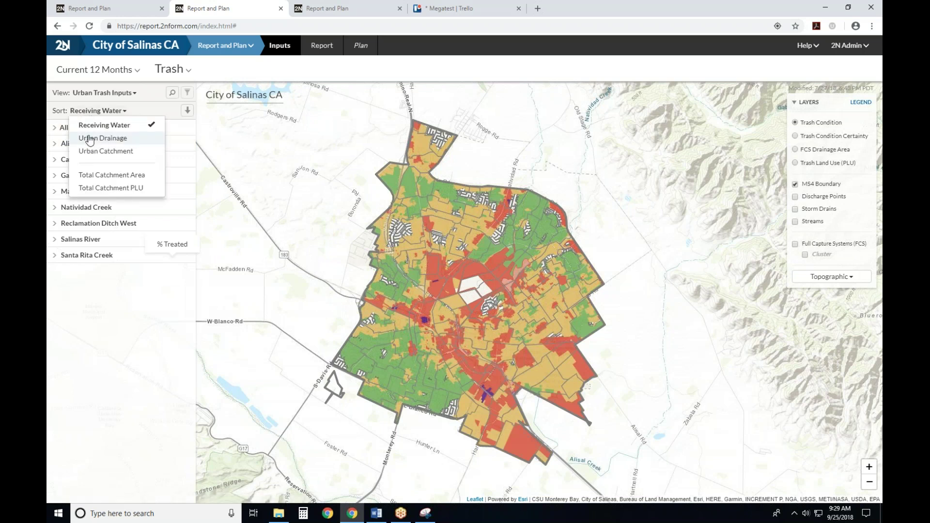
{"action": "left_click", "coordinate": [89, 139]}
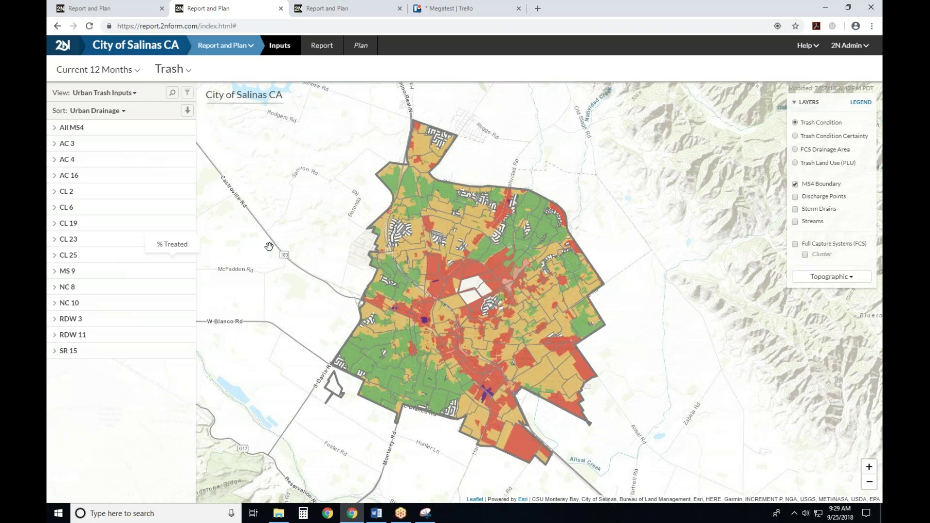
Isolate urban drainage CL 2 on the inputs map and show its storm drains and discharge points
{"action": "left_click", "coordinate": [67, 193]}
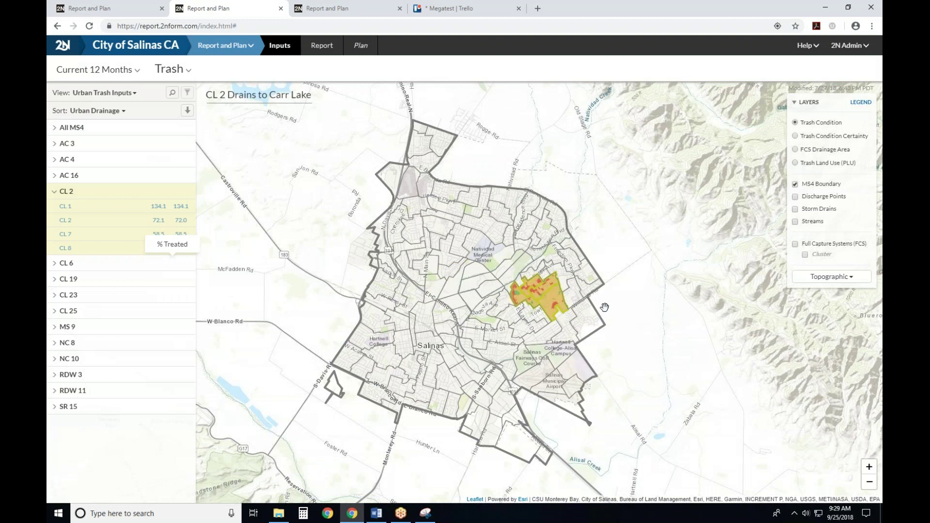
{"action": "scroll", "coordinate": [604, 308], "scroll_direction": "up", "scroll_amount": 1}
{"action": "left_click_drag", "start_coordinate": [605, 308], "coordinate": [635, 307]}
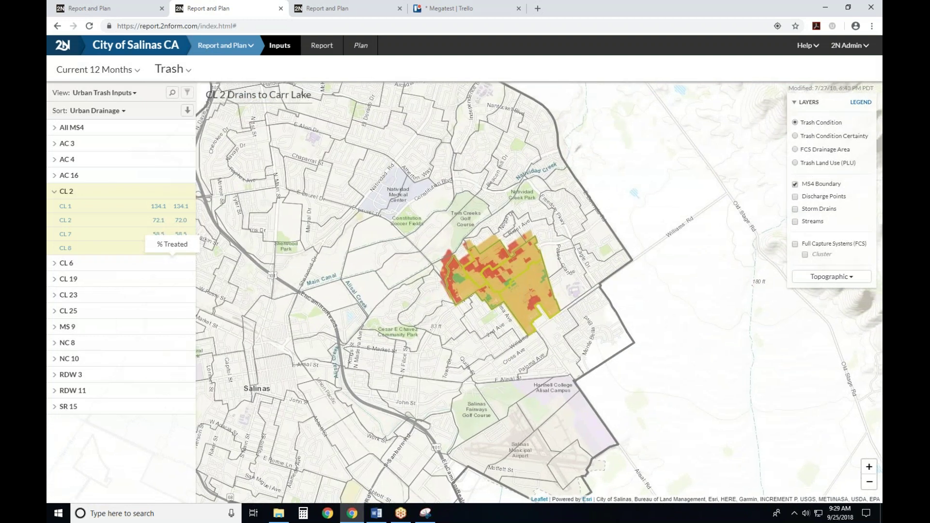
{"action": "left_click", "coordinate": [795, 209]}
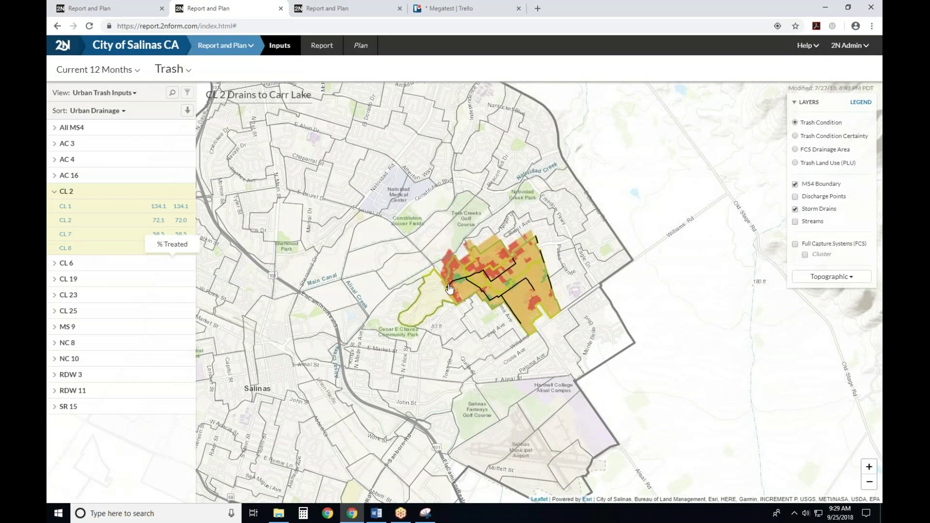
{"action": "left_click", "coordinate": [795, 197]}
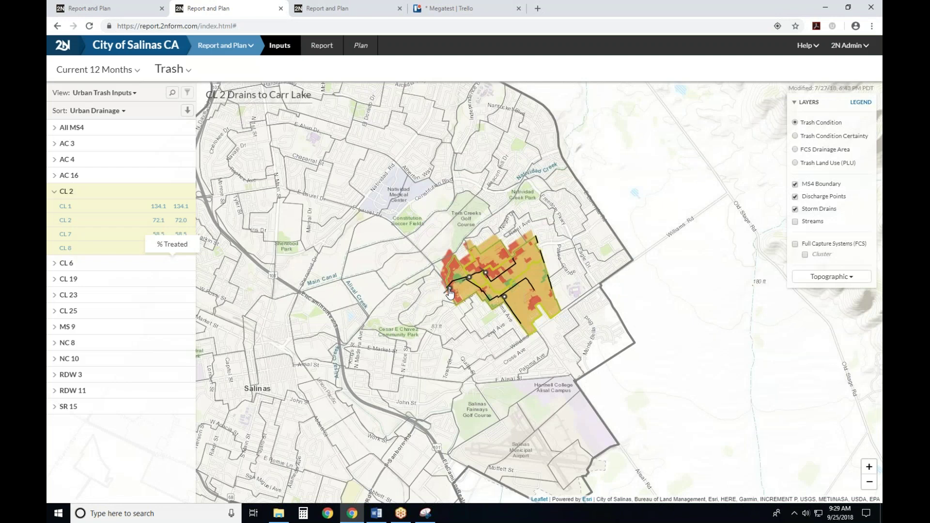
Inspect the details and photo of CL 2's Acosta Plaza discharge point, then close them
{"action": "left_click", "coordinate": [450, 290]}
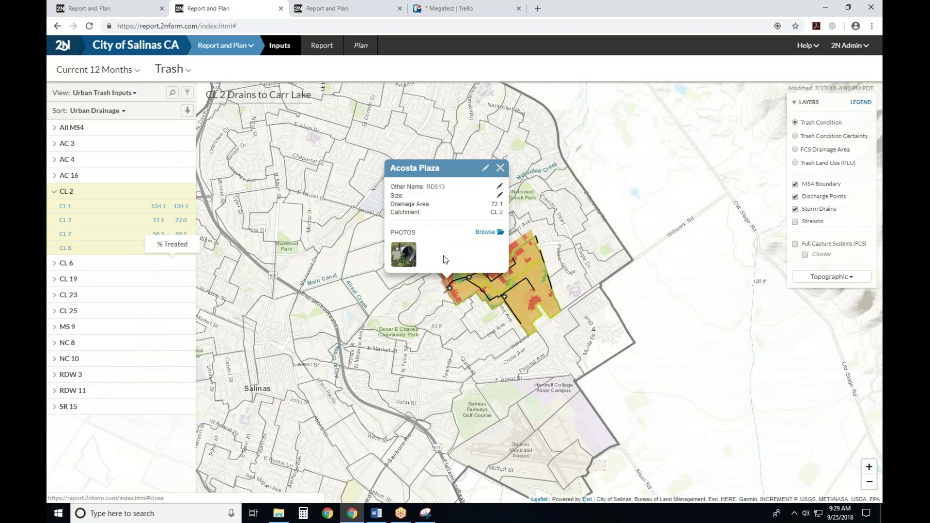
{"action": "left_click", "coordinate": [398, 259]}
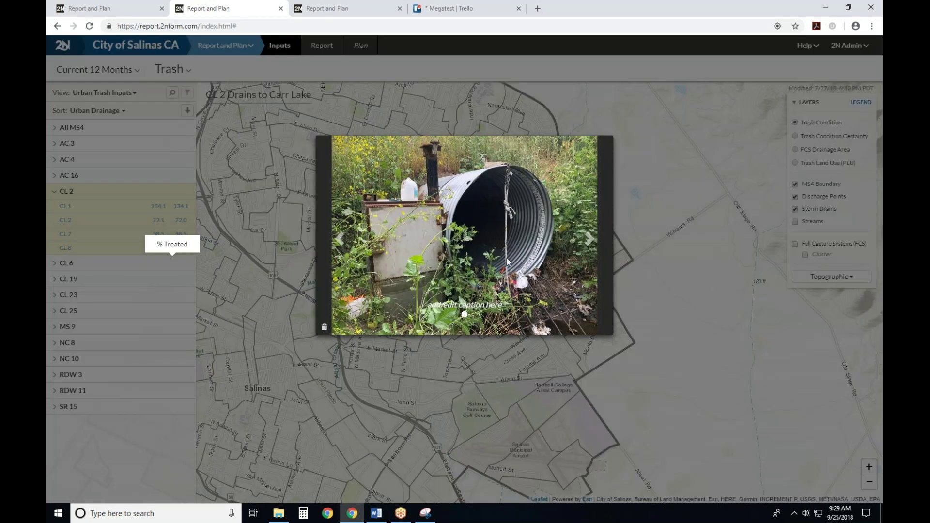
{"action": "left_click", "coordinate": [701, 257]}
{"action": "left_click", "coordinate": [501, 170]}
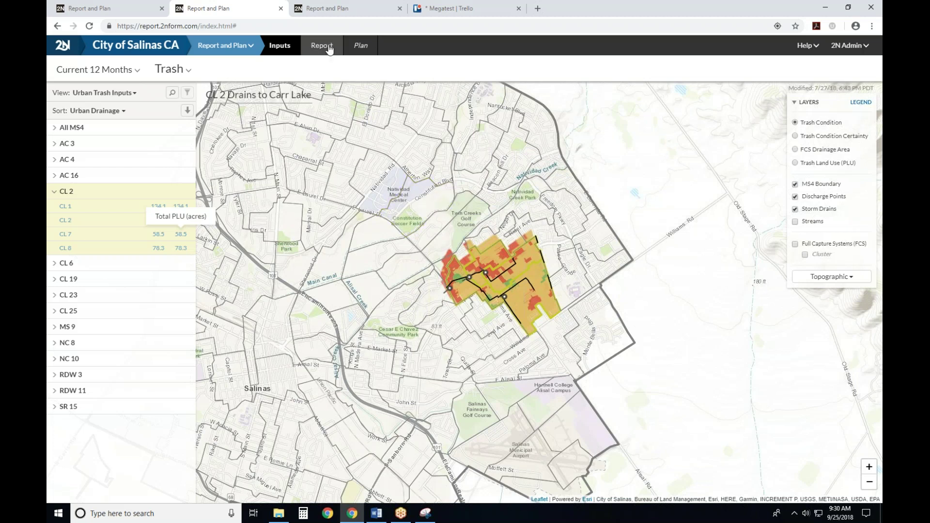
Bring up the citywide 2018 trash progress report and sort its list by Urban Drainage
{"action": "left_click", "coordinate": [329, 50]}
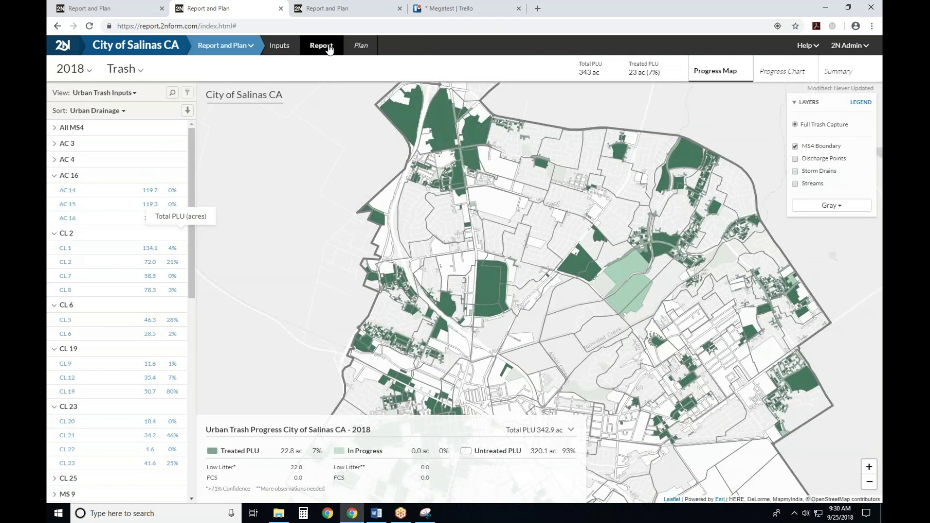
{"action": "left_click", "coordinate": [338, 10]}
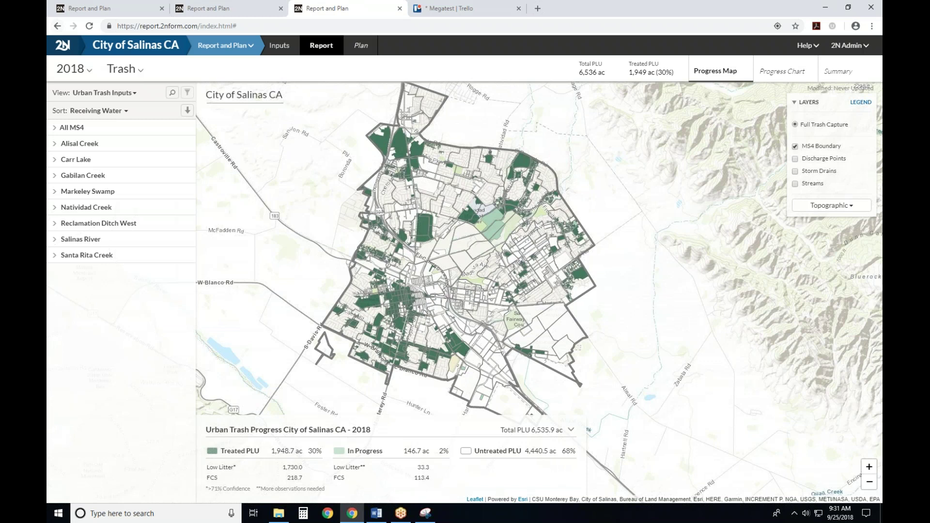
{"action": "left_click", "coordinate": [106, 111]}
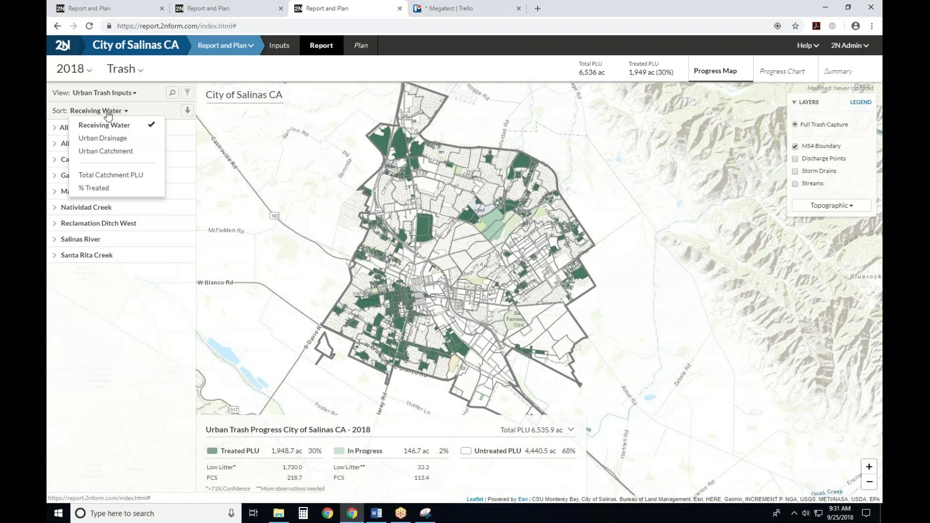
{"action": "left_click", "coordinate": [105, 142]}
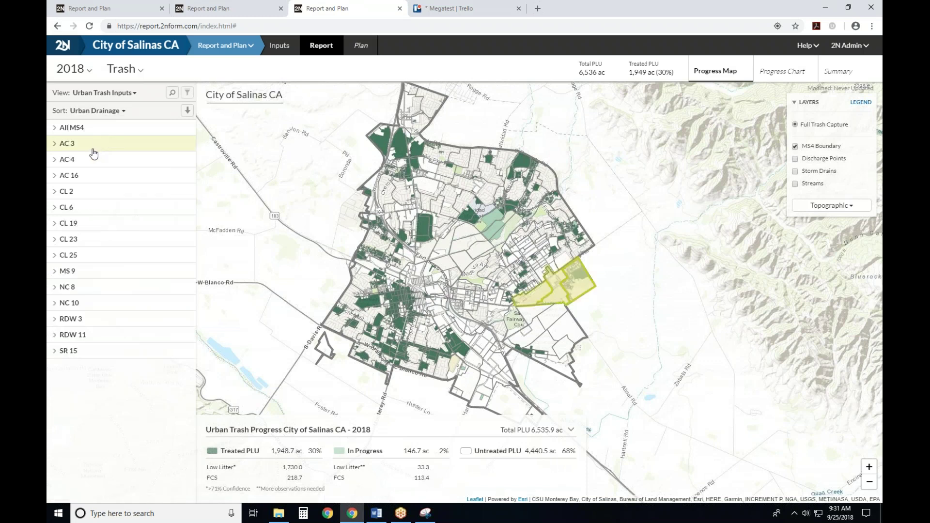
Examine the 2018 trash progress of urban drainage CL 2 on the map
{"action": "left_click", "coordinate": [63, 193]}
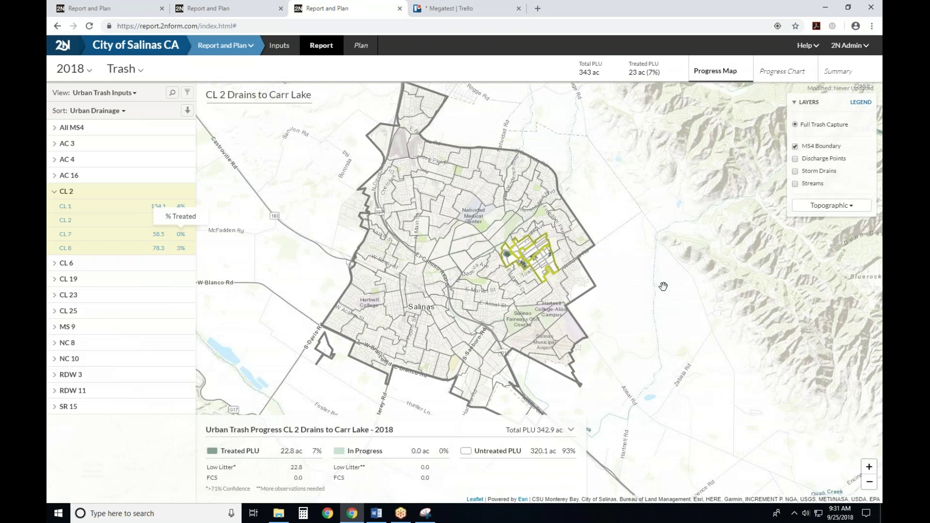
{"action": "scroll", "coordinate": [665, 290], "scroll_direction": "up", "scroll_amount": 1}
{"action": "scroll", "coordinate": [669, 288], "scroll_direction": "up", "scroll_amount": 1}
{"action": "left_click_drag", "start_coordinate": [651, 272], "coordinate": [762, 255]}
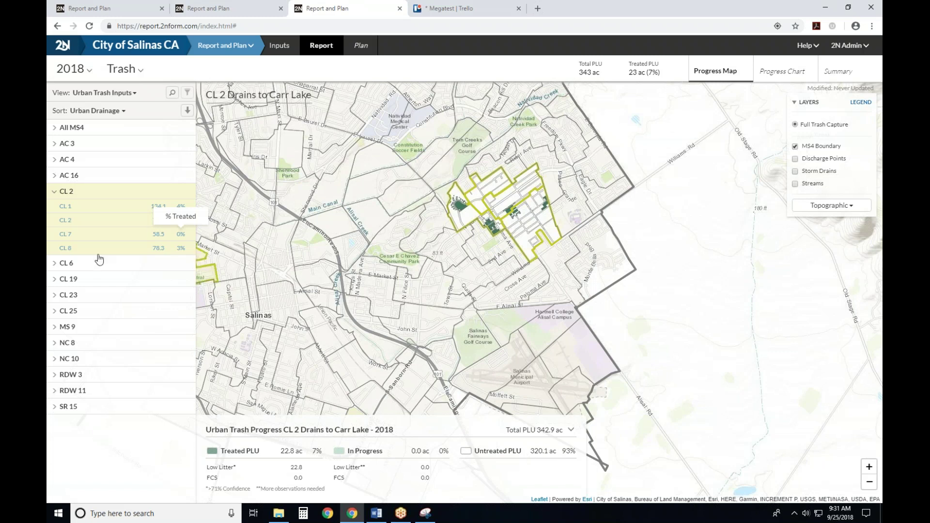
Display the 2018 trash progress of urban drainage CL 19 with its storm drains and discharge points
{"action": "left_click", "coordinate": [72, 280]}
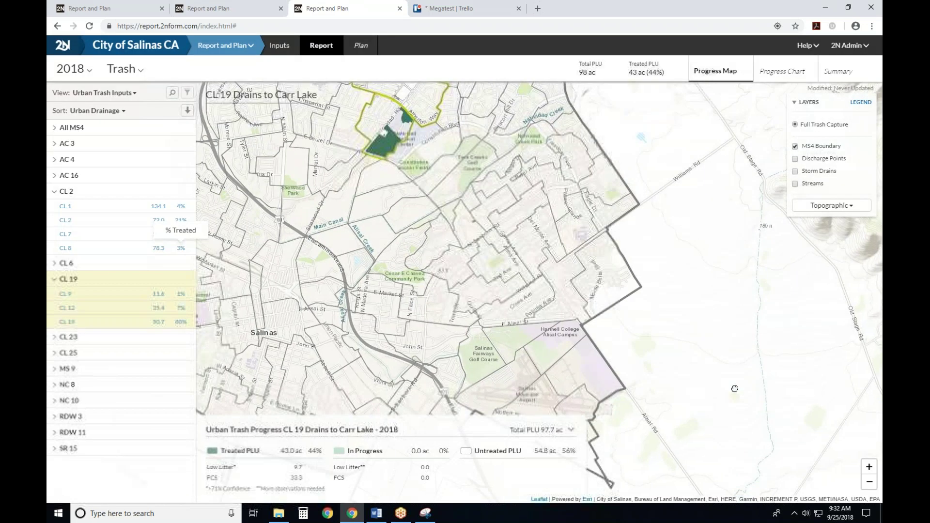
{"action": "scroll", "coordinate": [693, 235], "scroll_direction": "down", "scroll_amount": 2}
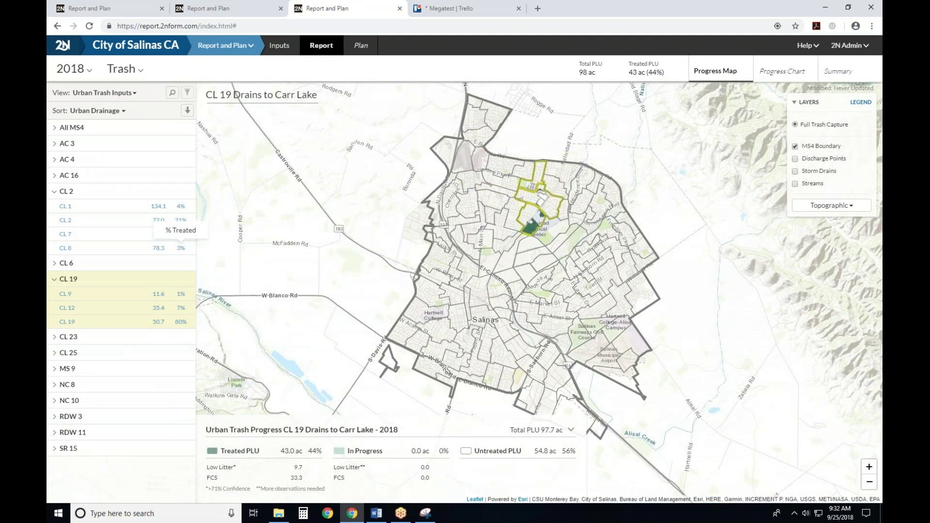
{"action": "left_click_drag", "start_coordinate": [693, 235], "coordinate": [639, 239]}
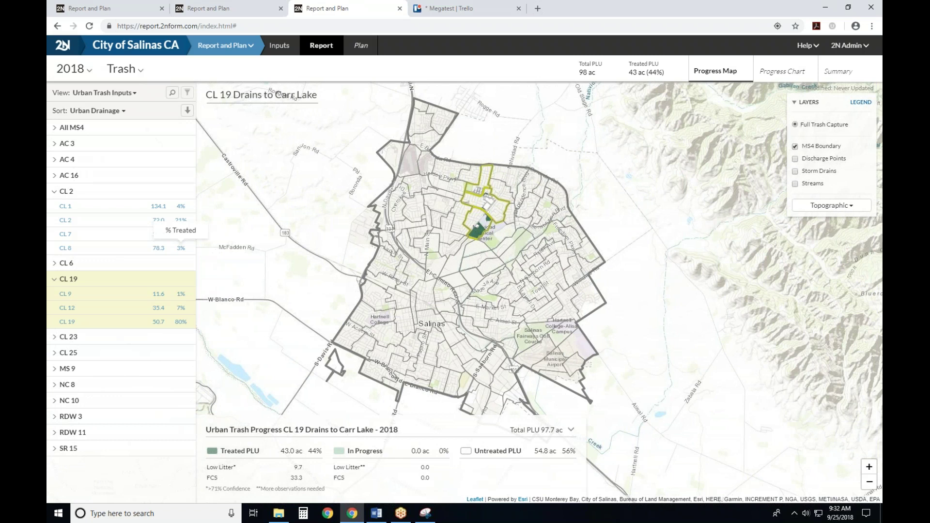
{"action": "left_click", "coordinate": [795, 171]}
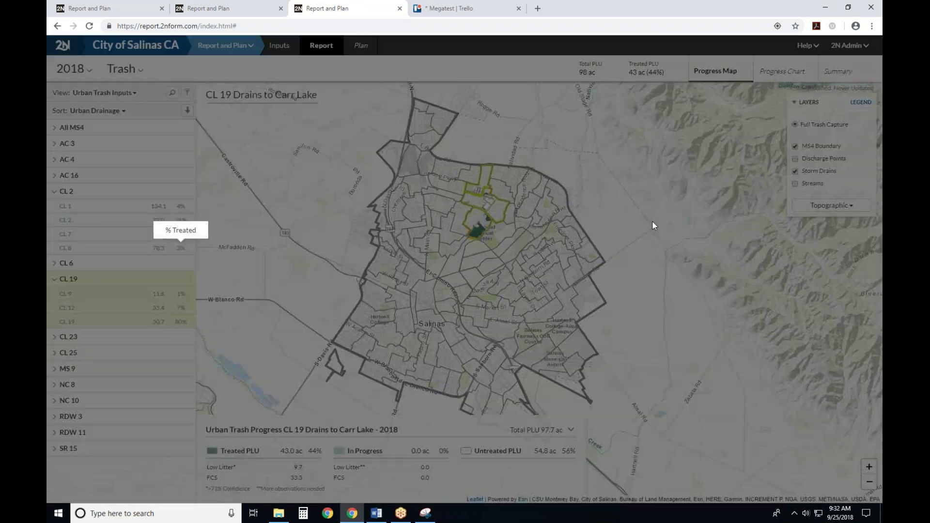
{"action": "scroll", "coordinate": [604, 209], "scroll_direction": "up", "scroll_amount": 1}
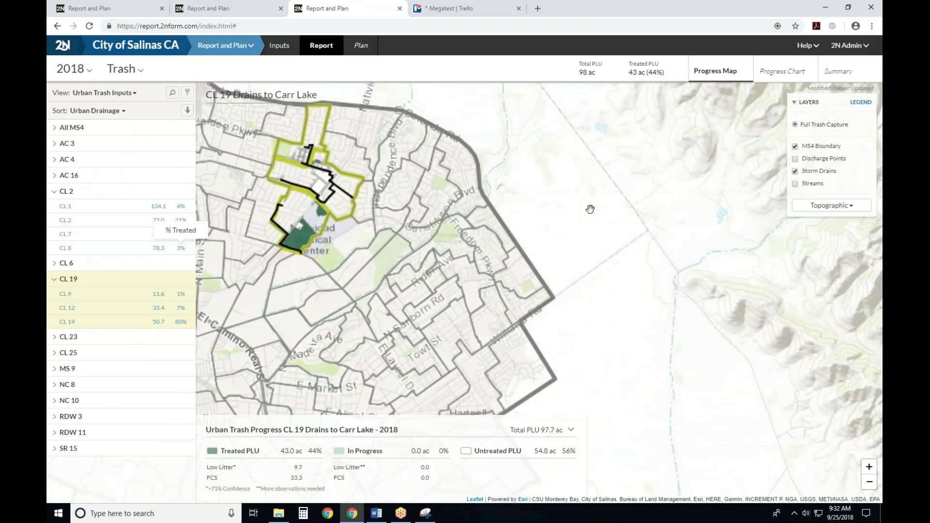
{"action": "left_click_drag", "start_coordinate": [590, 209], "coordinate": [677, 220]}
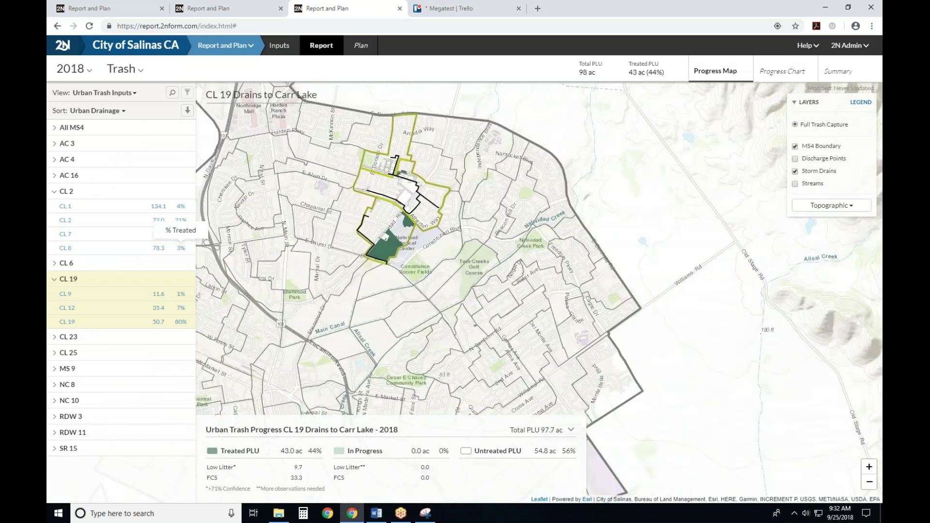
{"action": "left_click", "coordinate": [796, 159]}
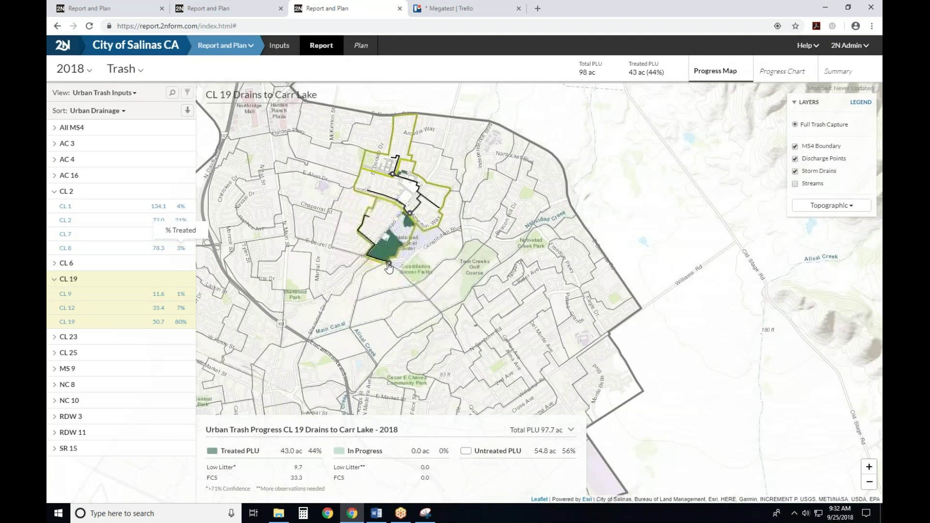
Check the details of the CL 19a discharge point and close them
{"action": "left_click", "coordinate": [388, 264]}
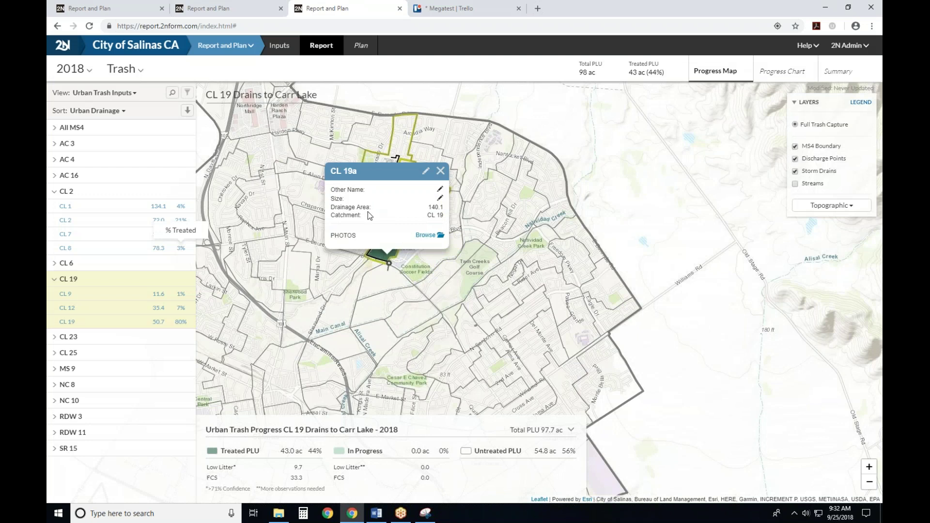
{"action": "left_click", "coordinate": [440, 171]}
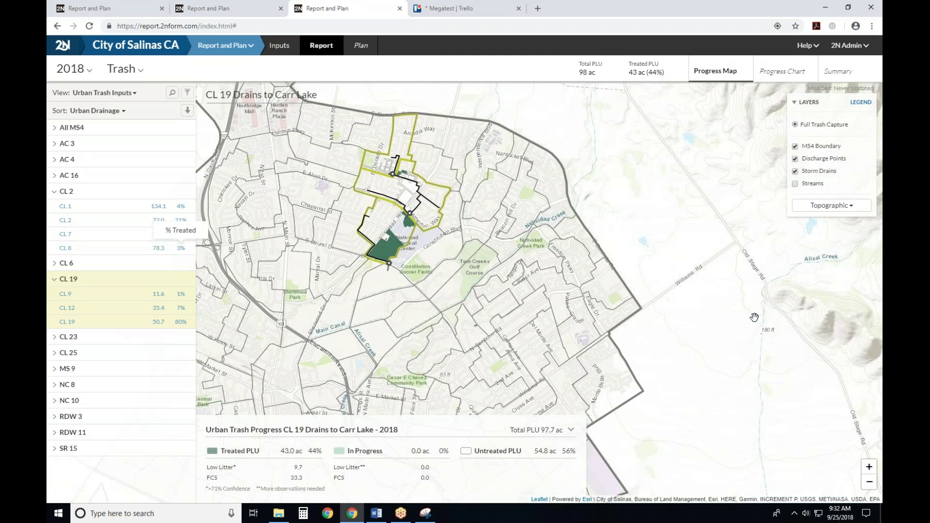
{"action": "scroll", "coordinate": [755, 317], "scroll_direction": "down", "scroll_amount": 1}
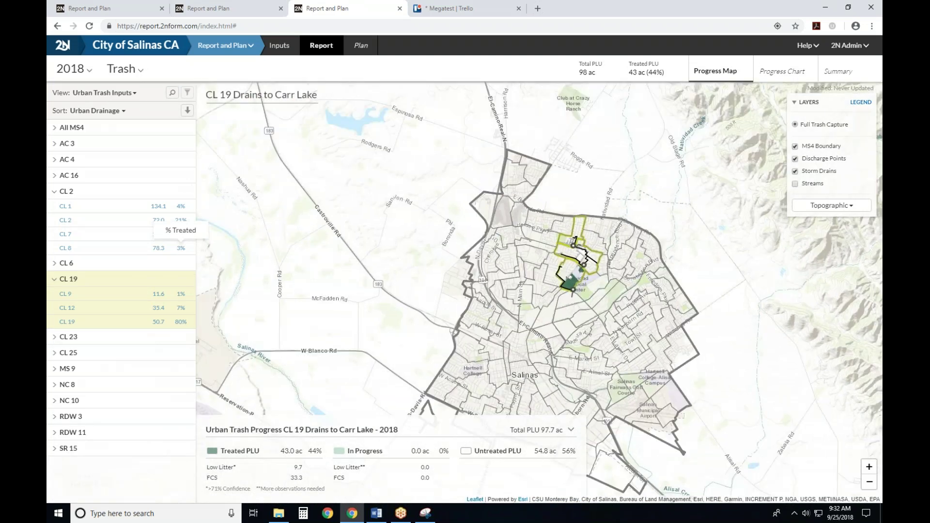
Examine the 2018 trash progress of urban drainage MS 9, which drains to Markeley Swamp
{"action": "key", "text": "alt+Tab"}
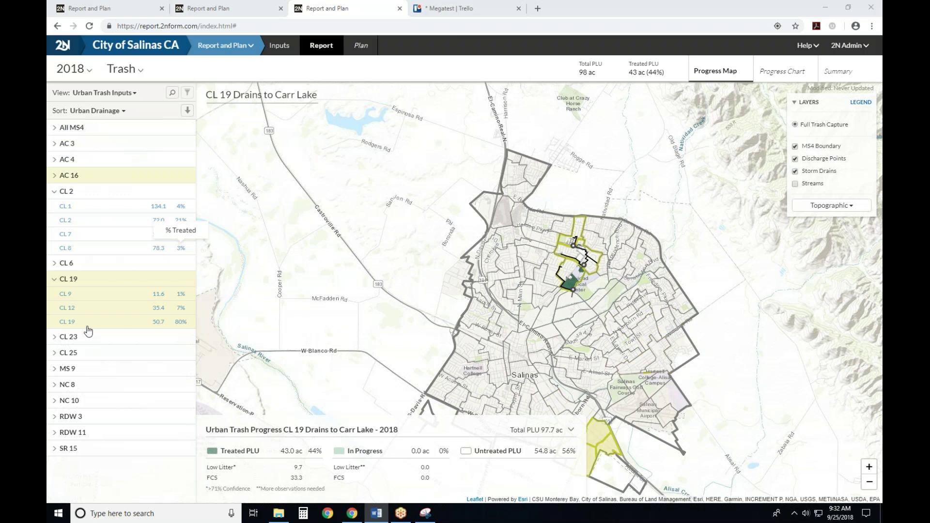
{"action": "left_click", "coordinate": [68, 369]}
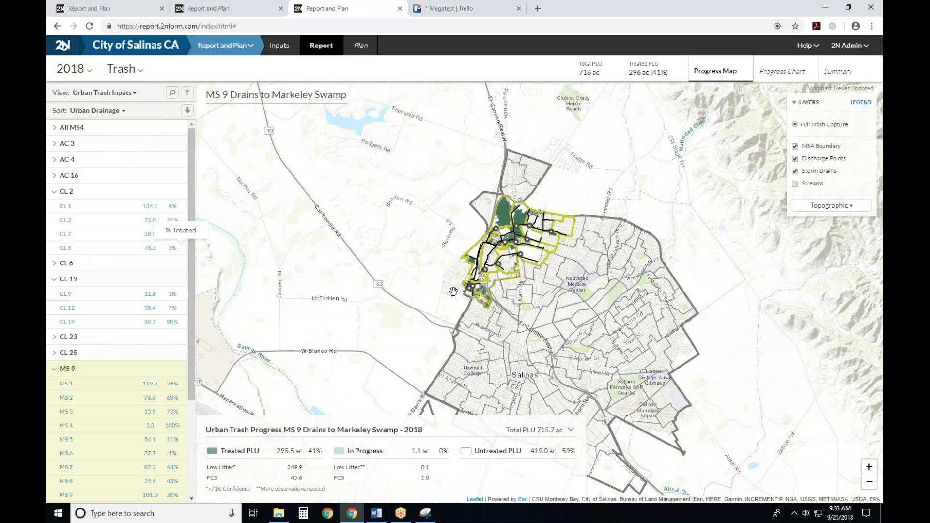
{"action": "scroll", "coordinate": [448, 271], "scroll_direction": "up", "scroll_amount": 2}
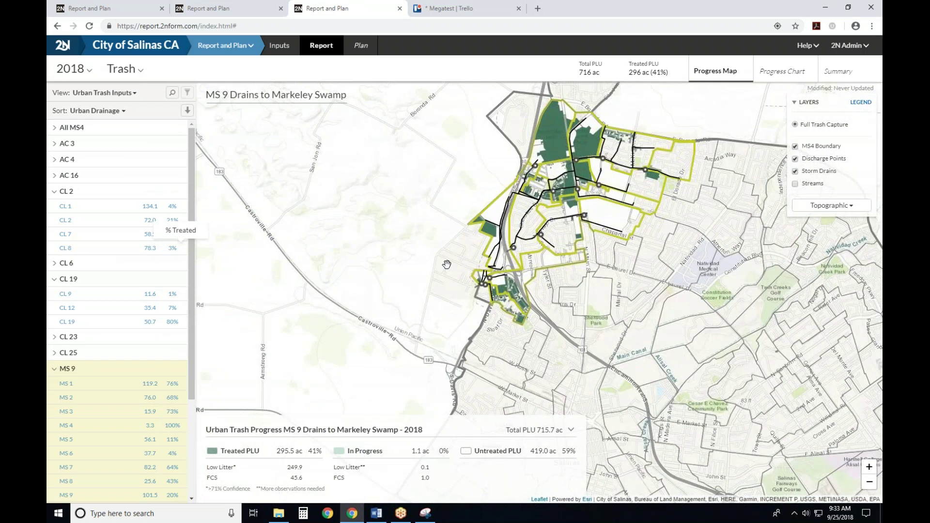
{"action": "scroll", "coordinate": [473, 280], "scroll_direction": "up", "scroll_amount": 2}
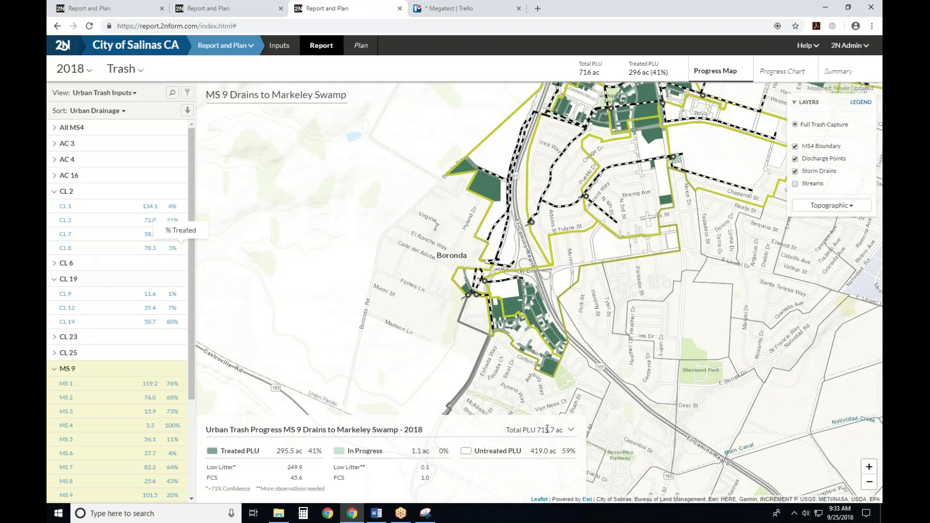
Check the details of the MS 9a discharge point, close them and return to the citywide extent
{"action": "left_click", "coordinate": [467, 300]}
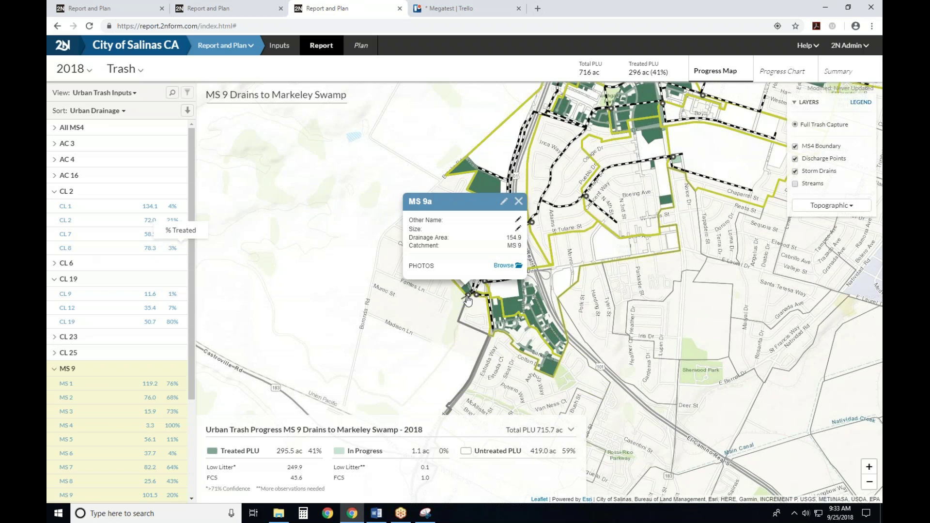
{"action": "left_click", "coordinate": [519, 206]}
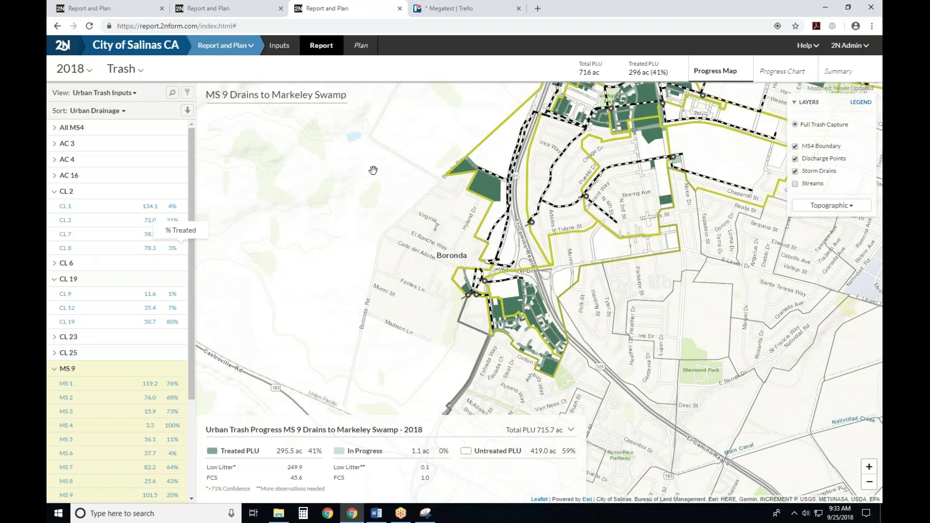
{"action": "scroll", "coordinate": [348, 159], "scroll_direction": "down", "scroll_amount": 1}
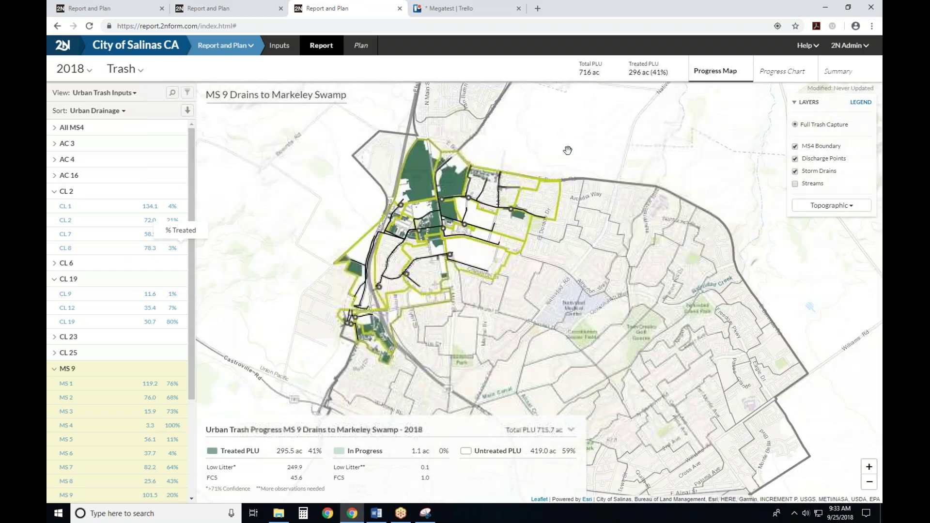
{"action": "scroll", "coordinate": [568, 150], "scroll_direction": "down", "scroll_amount": 1}
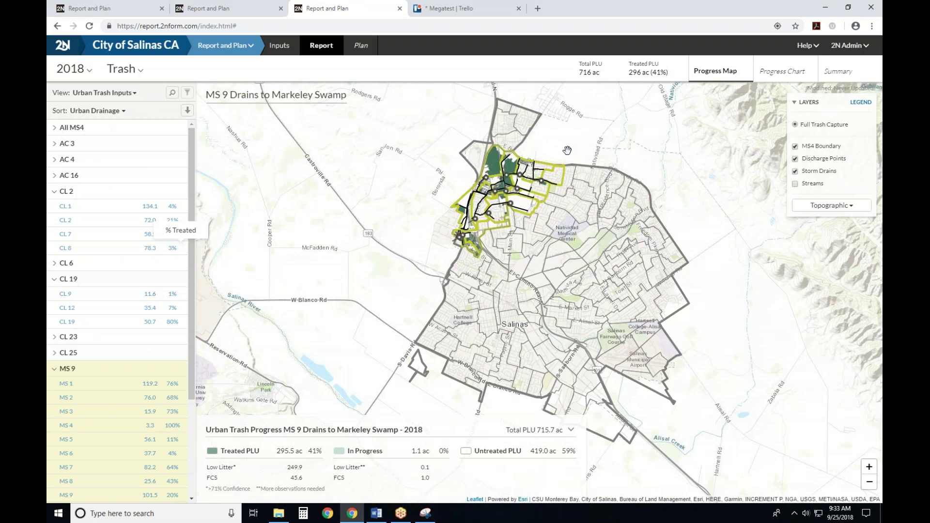